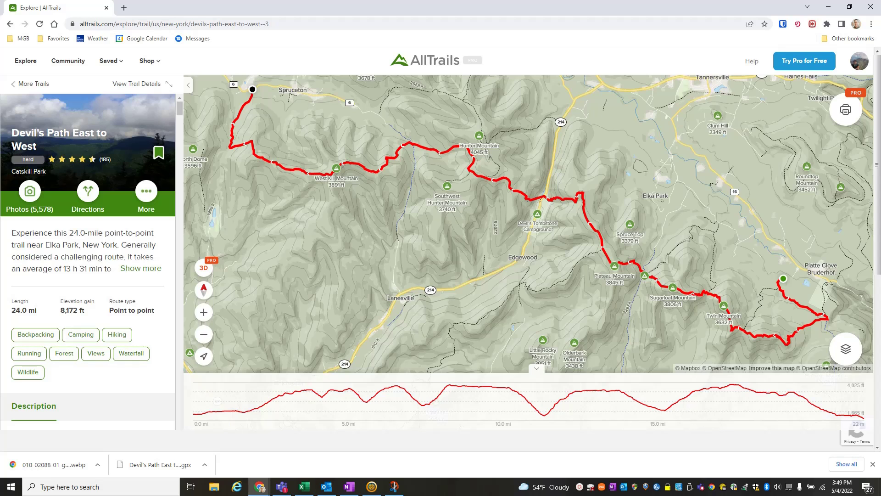
# - Download the Devil's Path East to West route as a GPX Track file and dismiss the browser's download bar
pyautogui.click(104, 60)
pyautogui.click(148, 213)
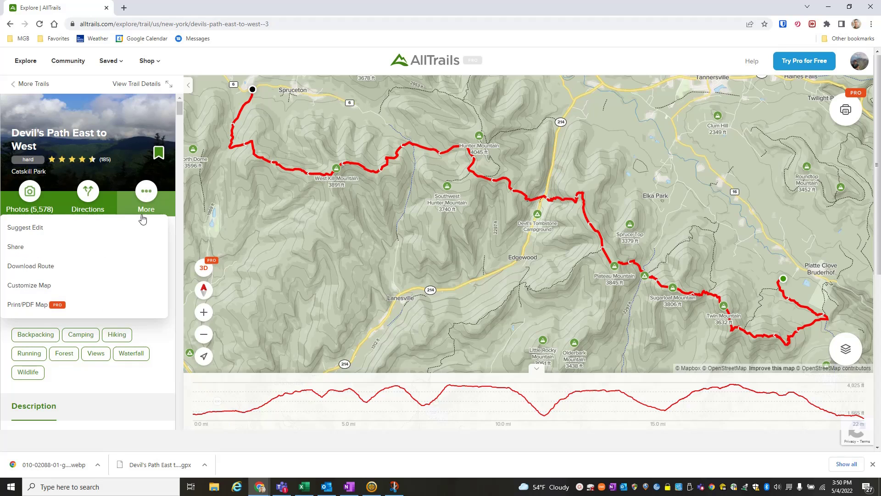
pyautogui.click(38, 270)
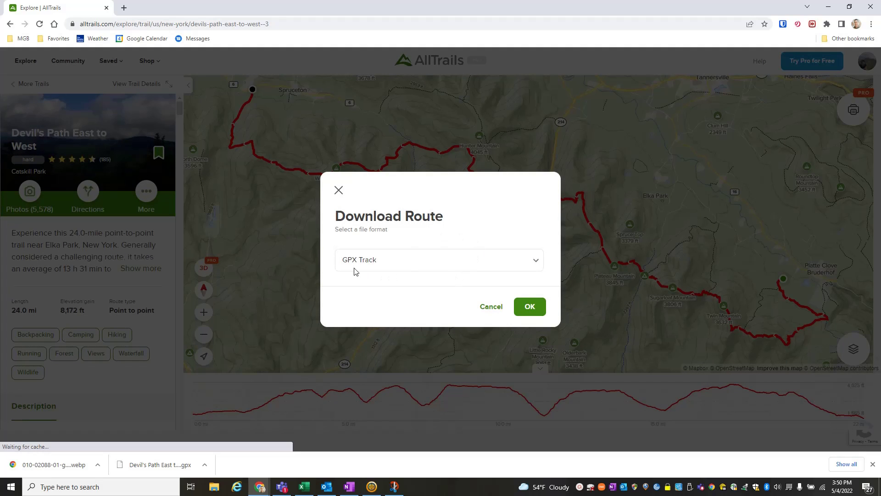
pyautogui.click(530, 307)
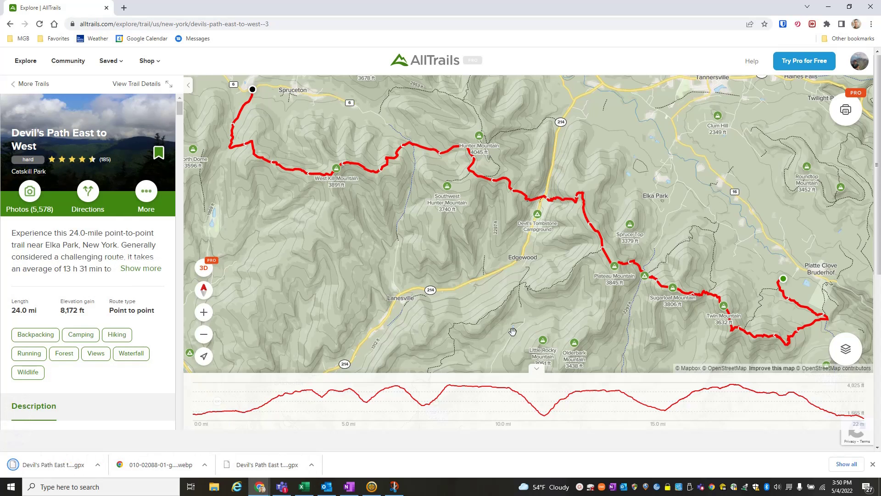
pyautogui.click(50, 465)
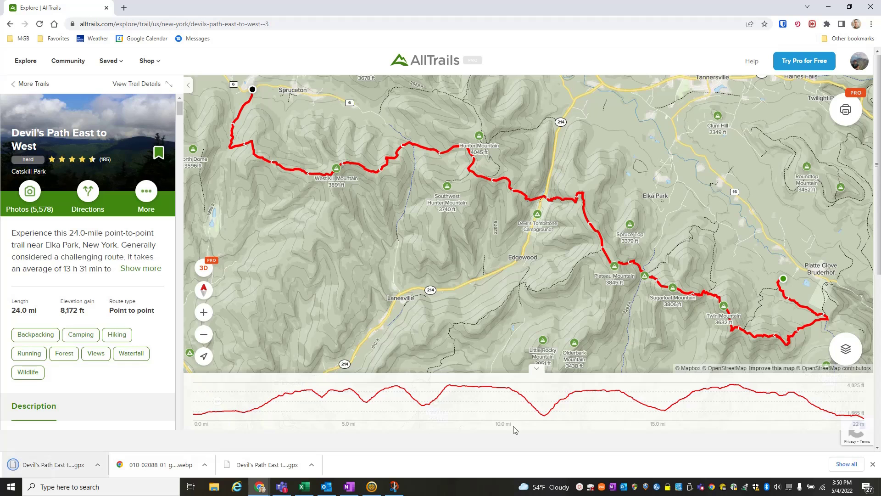
pyautogui.click(873, 464)
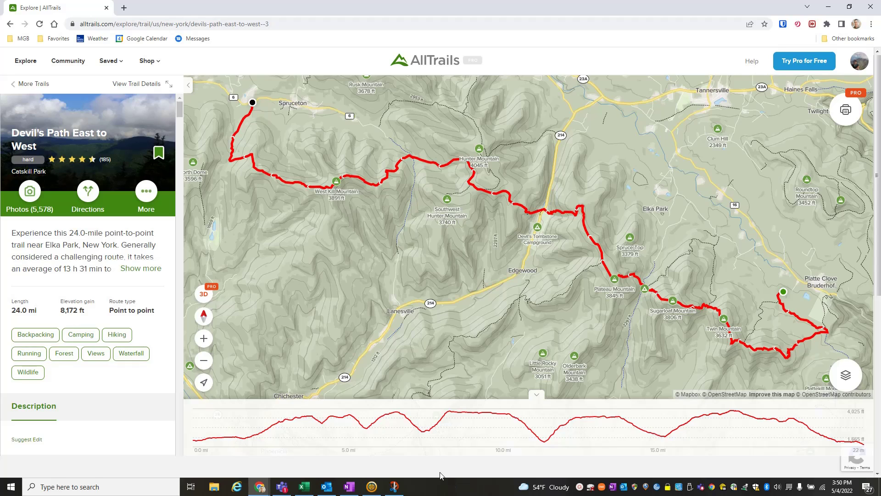
# - Switch to Garmin BaseCamp and import Devil's Path East to West.gpx from the Downloads folder into My Collection
pyautogui.moveTo(371, 490)
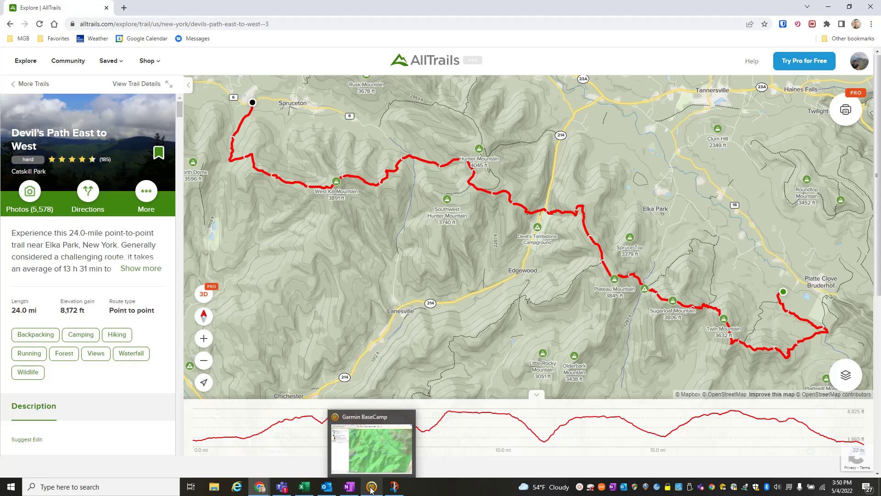
pyautogui.click(371, 489)
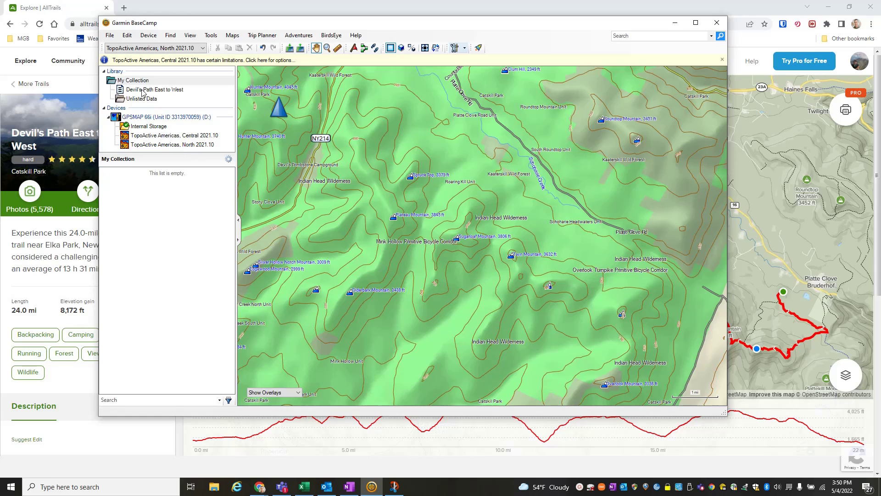
pyautogui.click(110, 35)
pyautogui.click(111, 36)
pyautogui.click(127, 36)
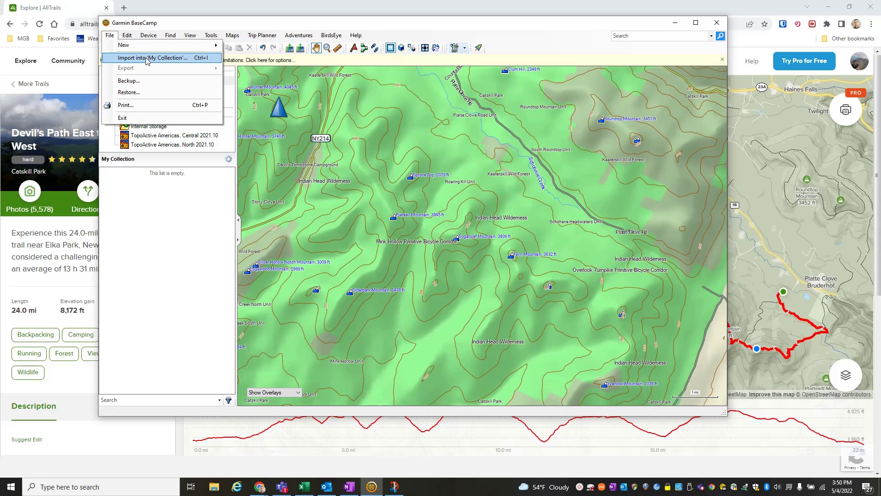
pyautogui.click(147, 59)
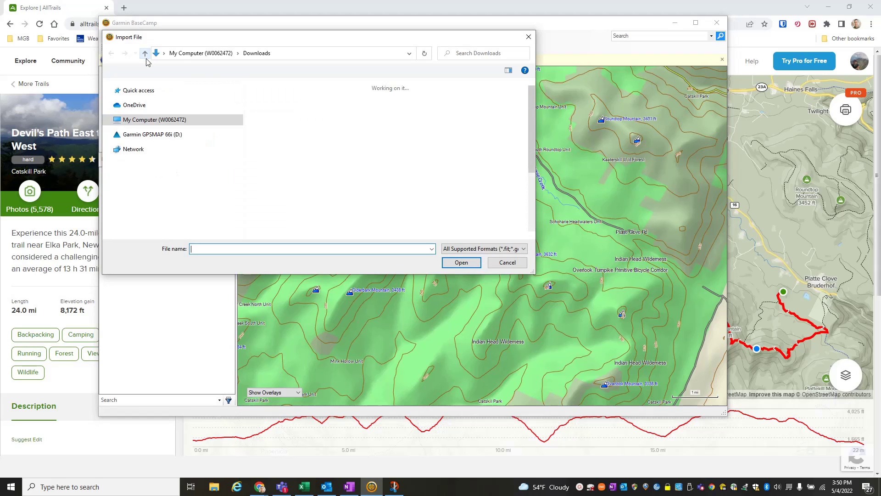
pyautogui.scroll(5, 152, 122)
pyautogui.scroll(4, 152, 122)
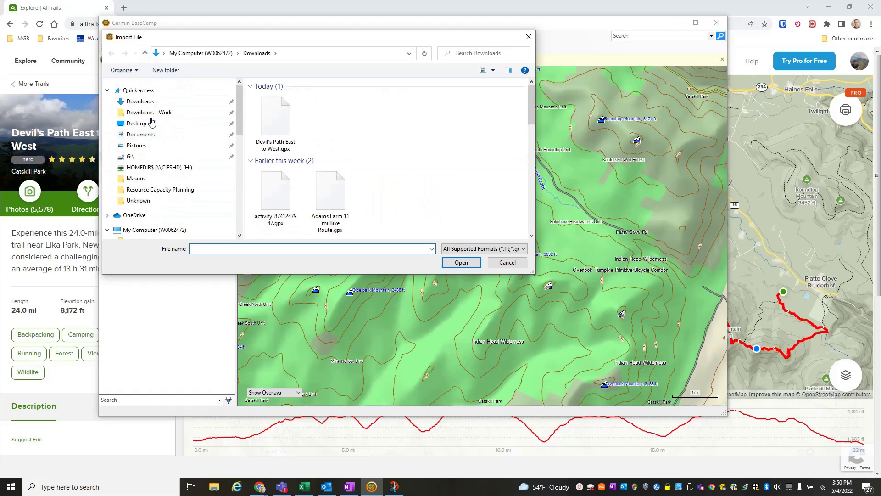
pyautogui.click(138, 102)
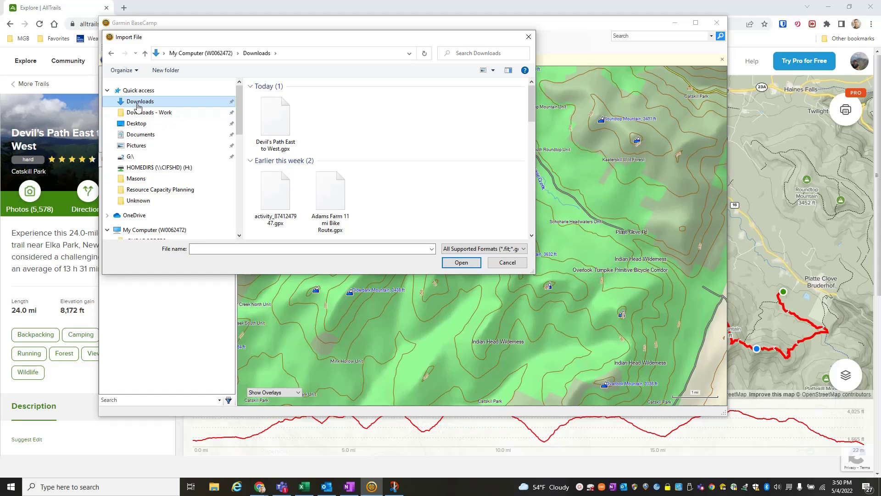
pyautogui.click(286, 120)
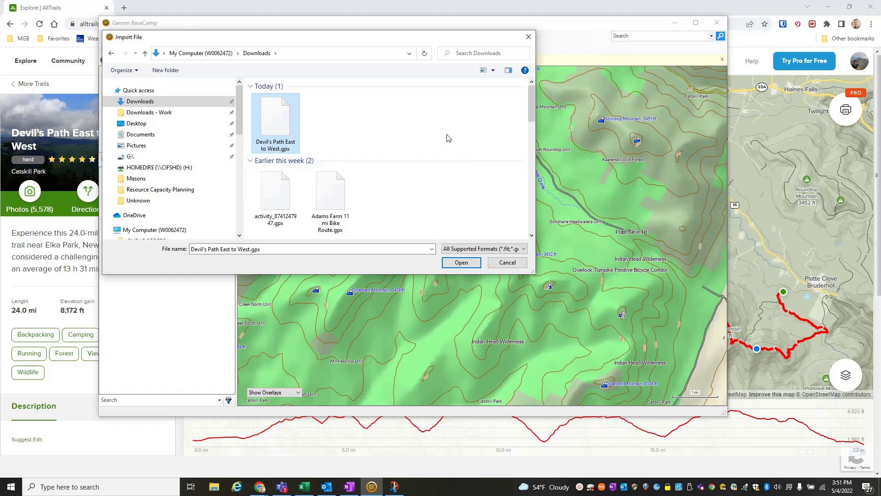
pyautogui.click(476, 265)
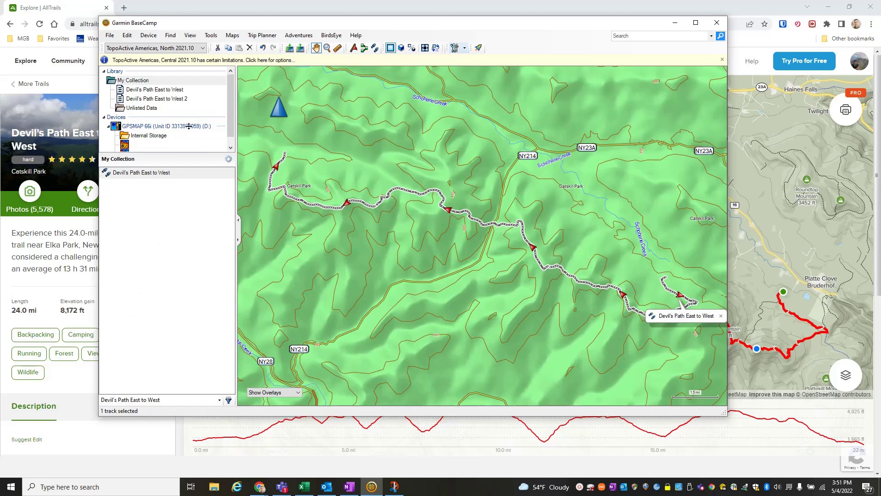
# - Choose TopoActive Americas, North 2021.10 as the displayed map
pyautogui.click(202, 48)
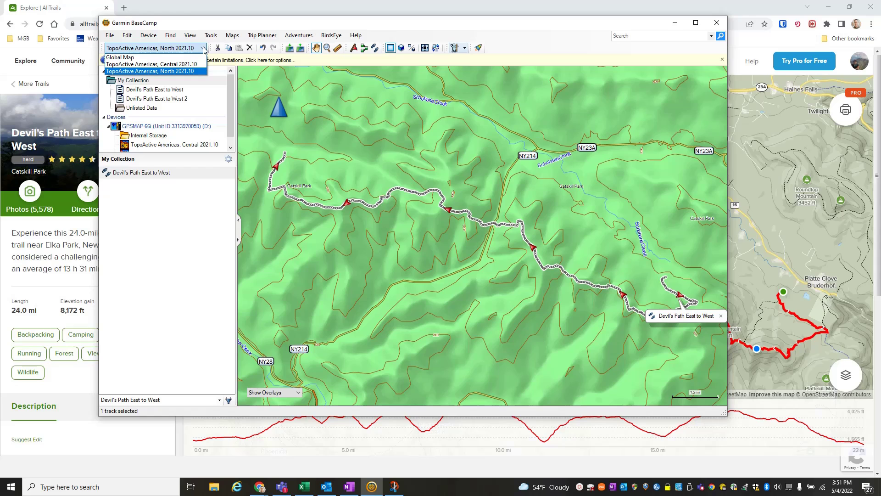
pyautogui.click(204, 48)
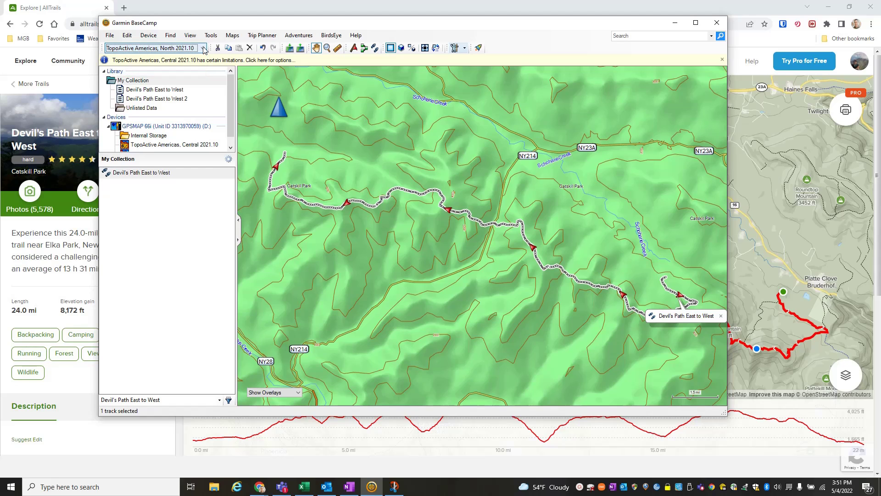
pyautogui.click(204, 48)
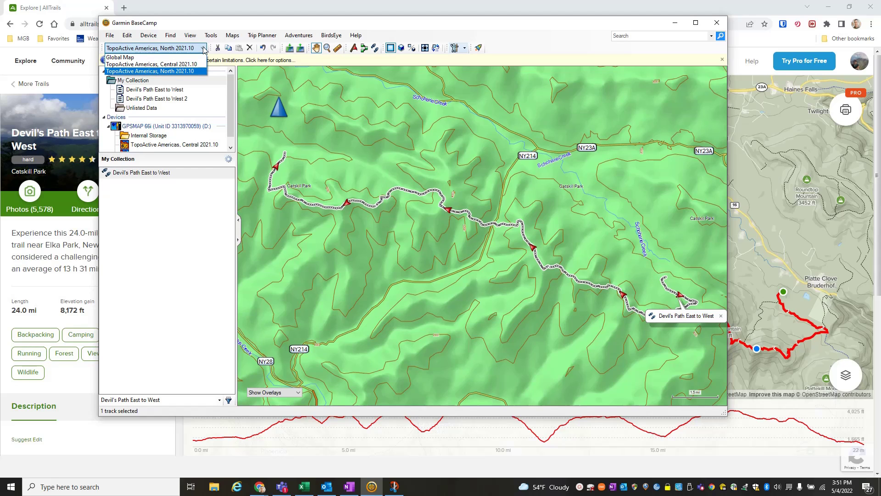
pyautogui.click(199, 71)
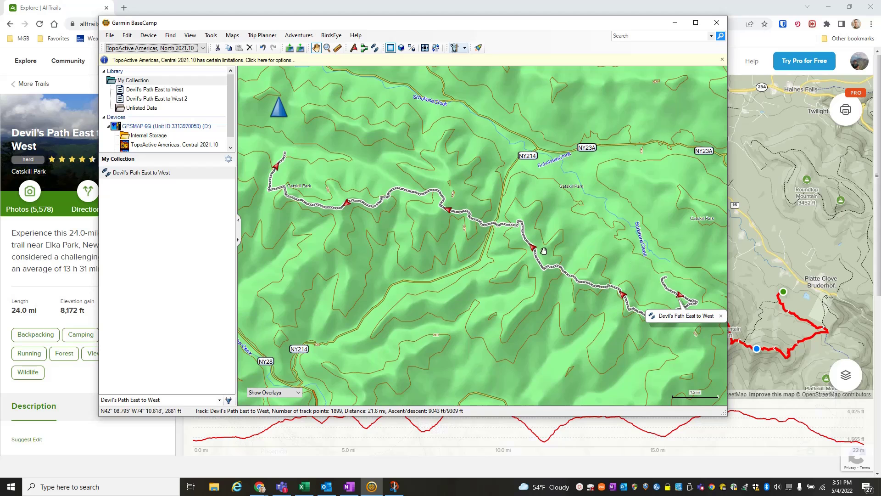
# - Set the Devil's Path East to West track's colour to Magenta and close its properties and map label
pyautogui.doubleClick(132, 175)
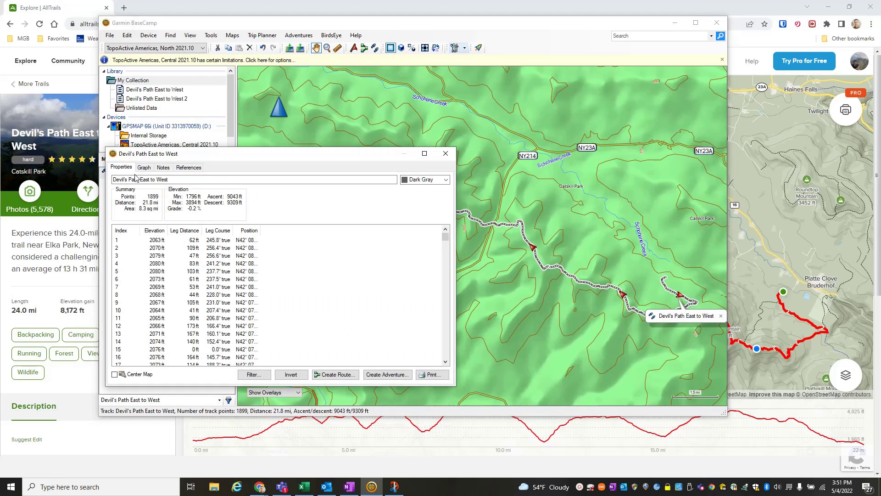
pyautogui.click(429, 179)
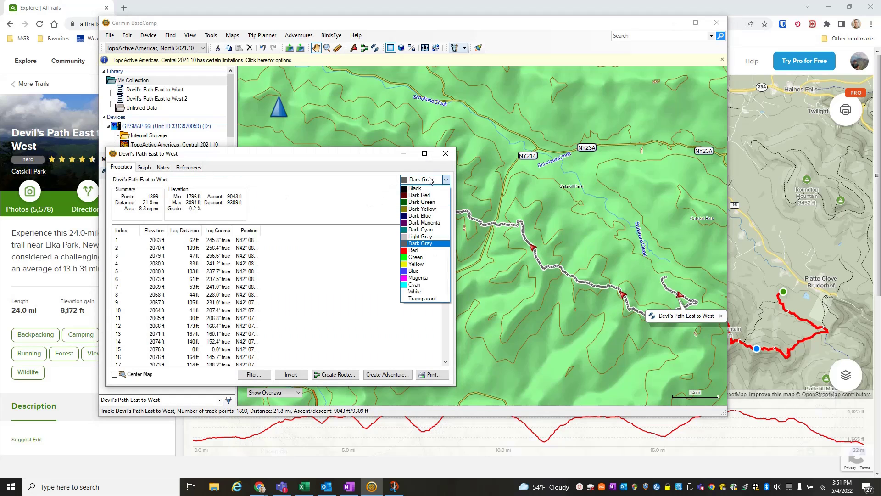
pyautogui.click(417, 278)
pyautogui.click(447, 155)
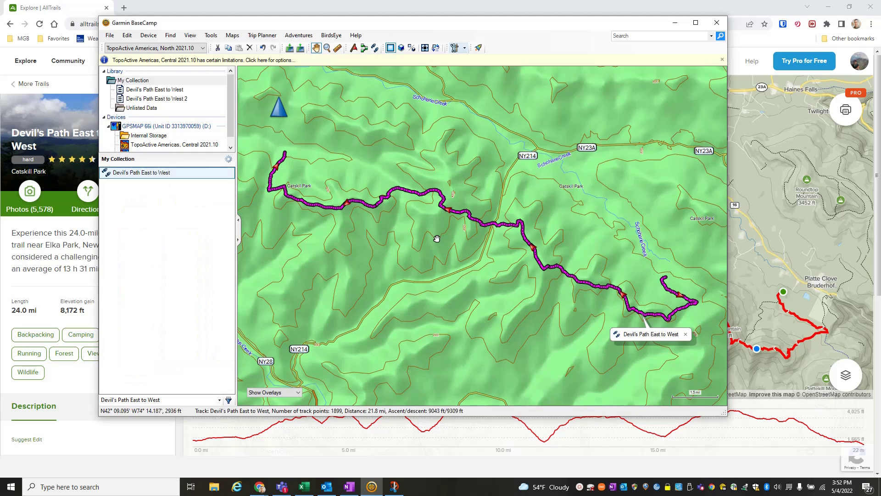
pyautogui.click(685, 335)
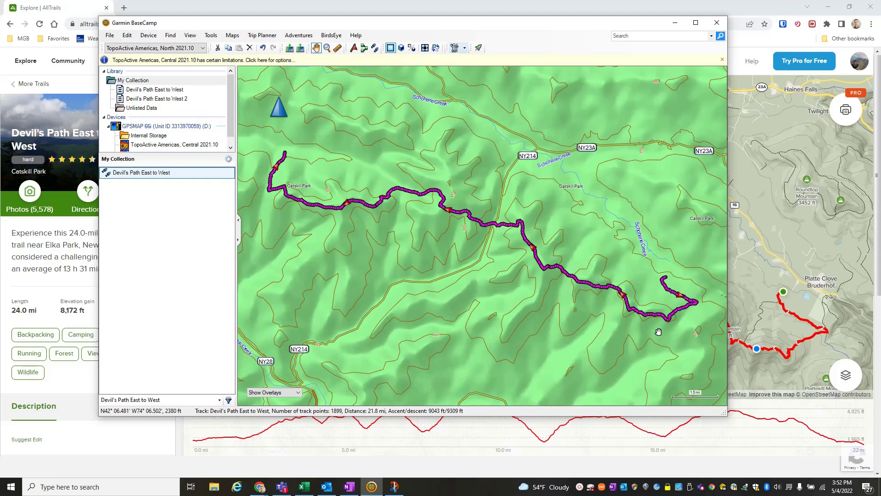
# - Place a new waypoint on the track beside the Indian Head Mountain peak marker
pyautogui.moveTo(657, 331); pyautogui.dragTo(508, 298)
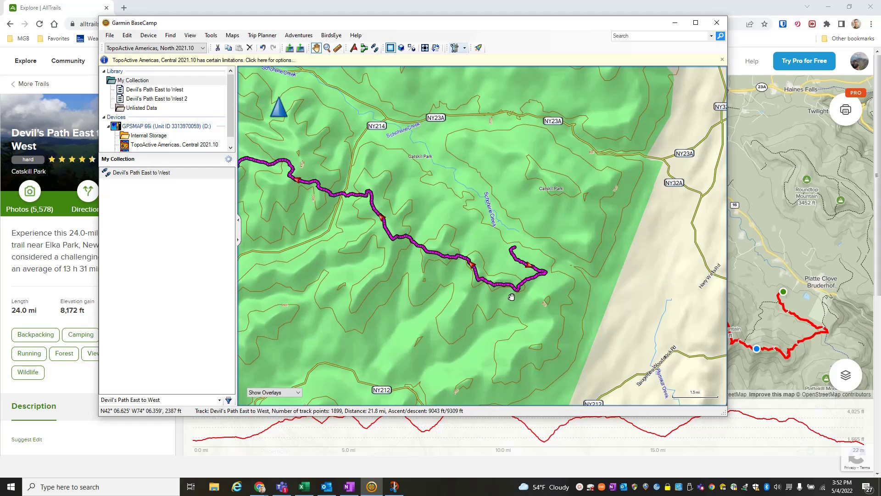
pyautogui.scroll(2, 512, 296)
pyautogui.scroll(1, 513, 296)
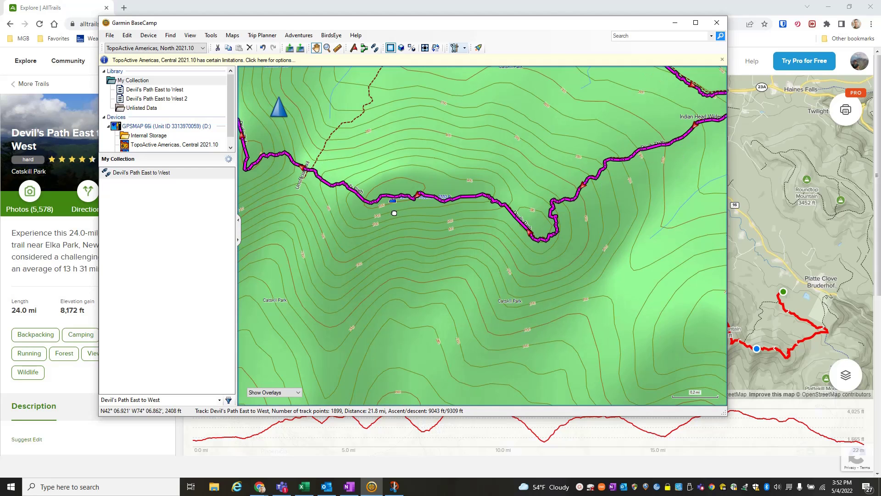
pyautogui.moveTo(411, 215); pyautogui.dragTo(478, 253)
pyautogui.scroll(1, 477, 254)
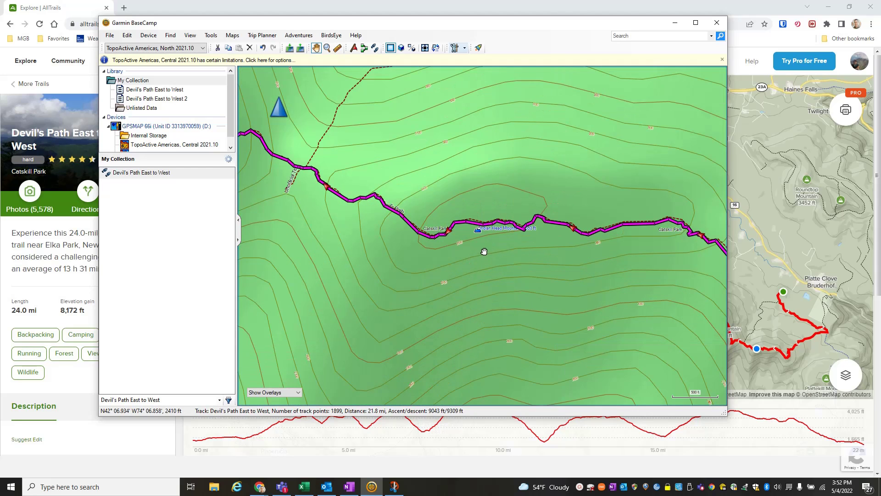
pyautogui.scroll(1, 482, 247)
pyautogui.moveTo(477, 247); pyautogui.dragTo(502, 306)
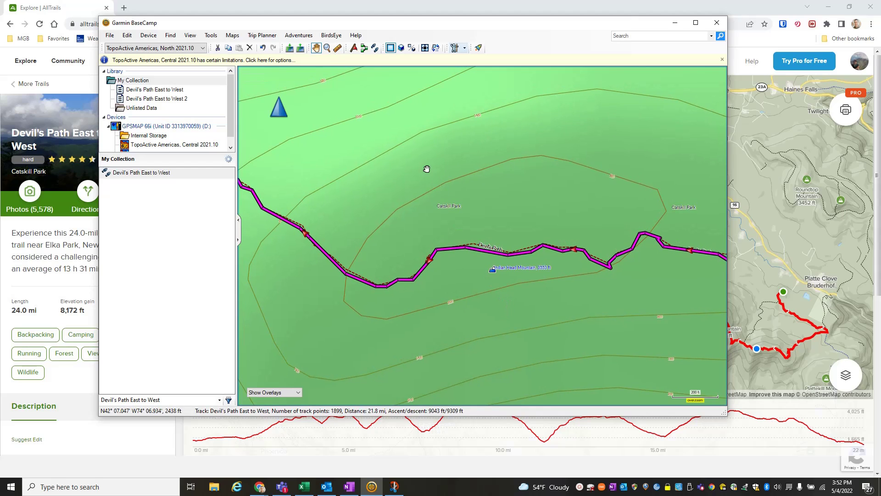
pyautogui.click(354, 49)
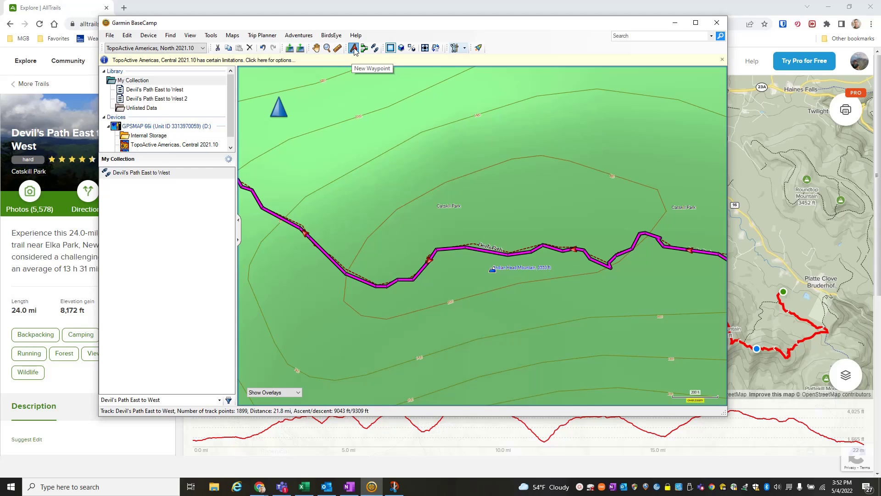
pyautogui.click(353, 48)
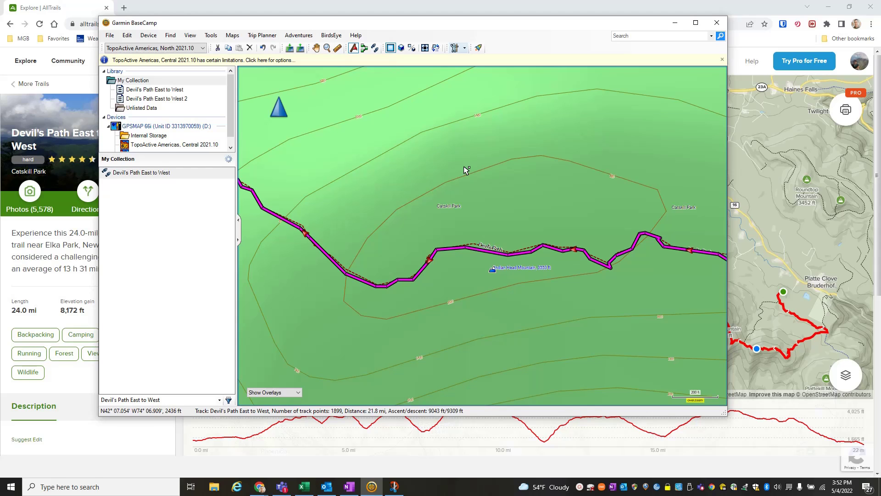
pyautogui.click(511, 256)
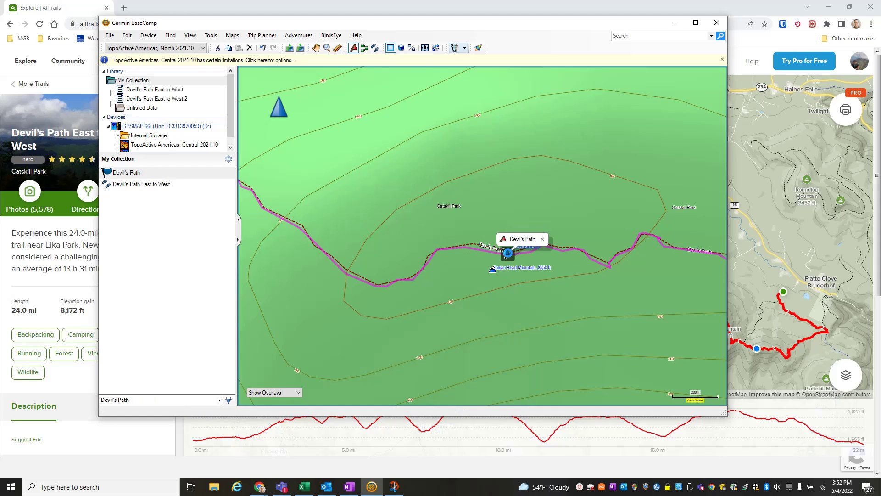
# - Open the new waypoint's properties and rename it Indian Head Summit
pyautogui.click(522, 241)
pyautogui.moveTo(241, 151); pyautogui.dragTo(394, 133)
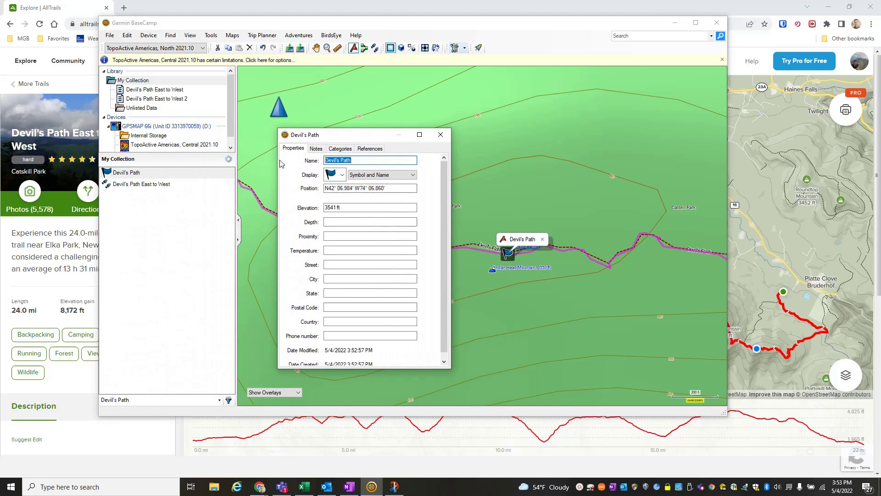
pyautogui.write('Indian Head Summit')
pyautogui.press('Return')
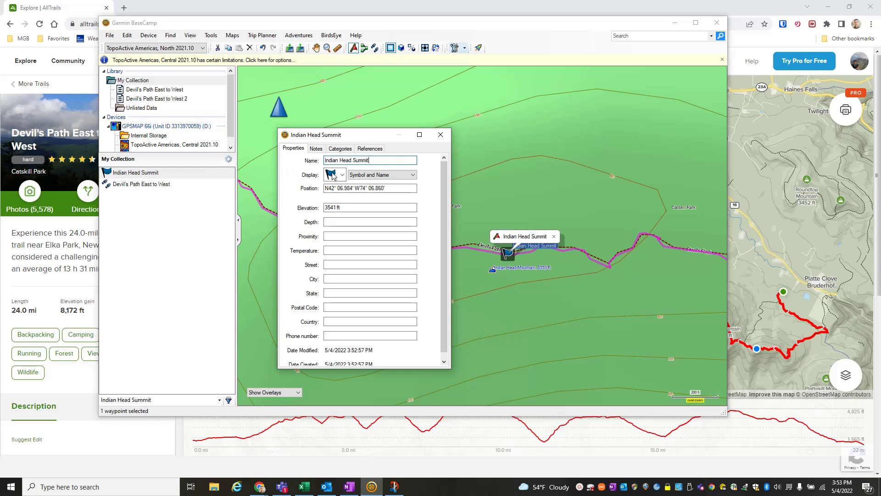
# - Change the Indian Head Summit waypoint's symbol to the triangular mountain peak from the Outdoor group and close its properties
pyautogui.click(343, 175)
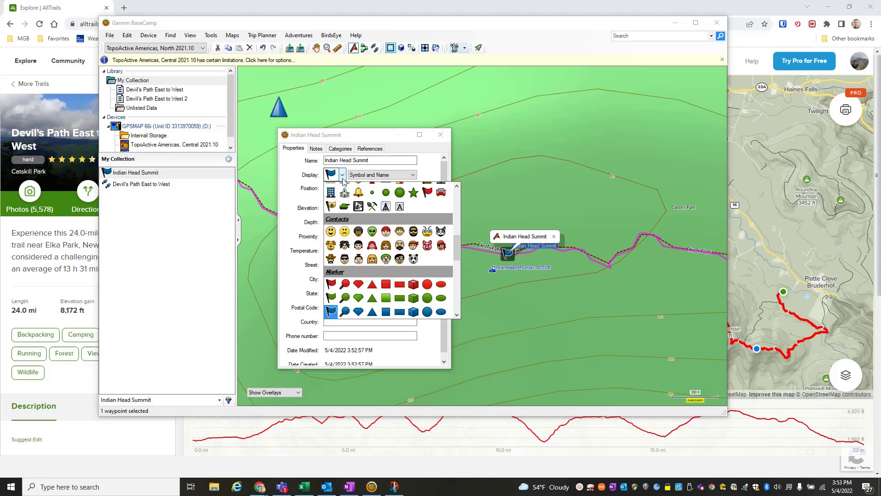
pyautogui.scroll(3, 372, 231)
pyautogui.click(371, 215)
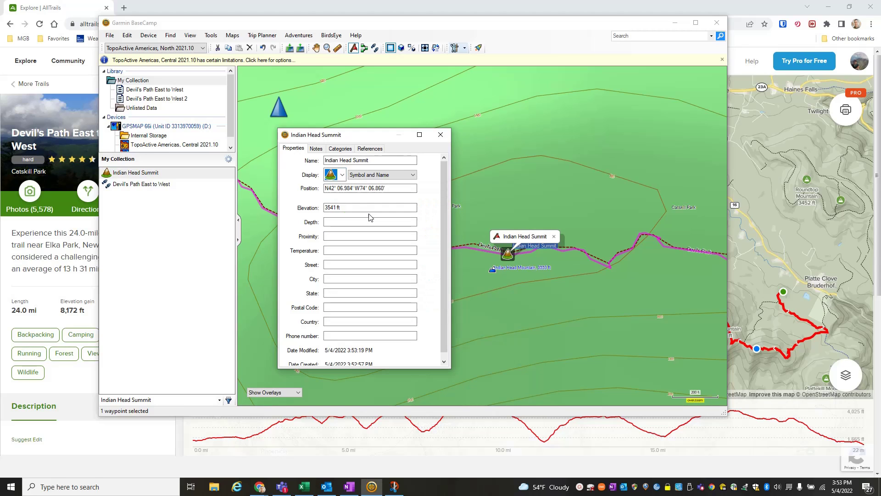
pyautogui.click(342, 175)
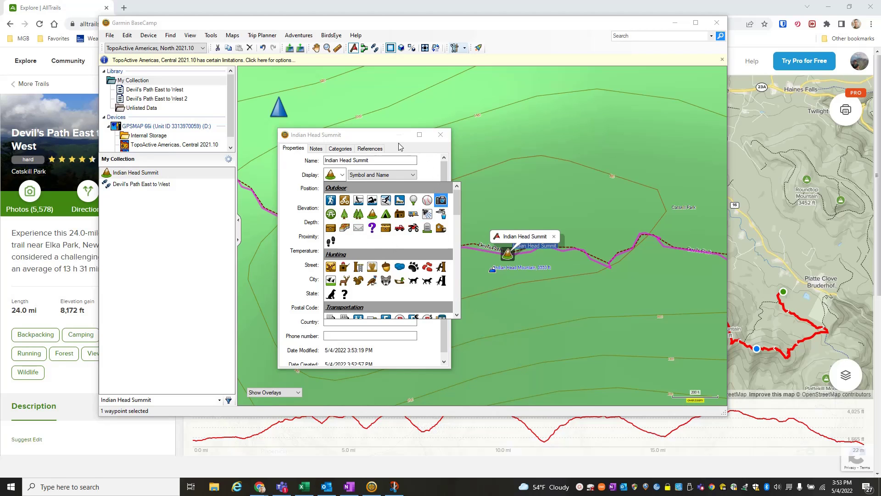
pyautogui.click(386, 139)
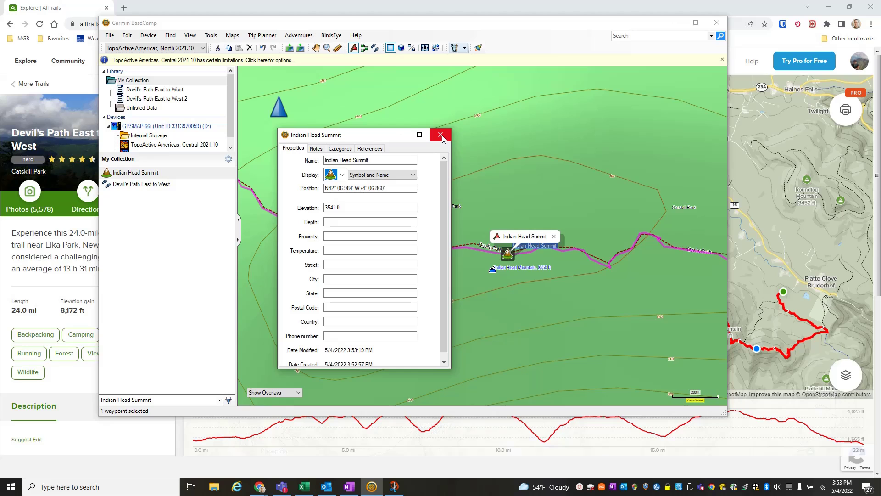
pyautogui.click(441, 135)
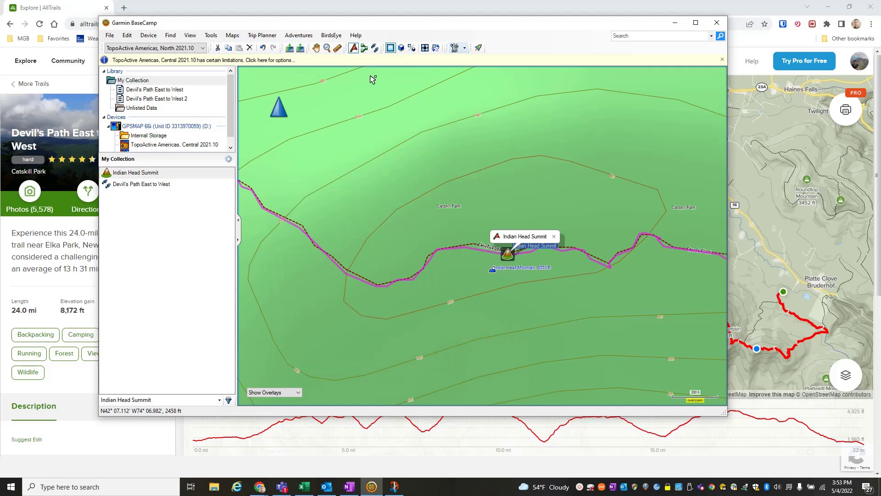
# - Place a new waypoint on the magenta track beside the Twin Mountain peak marker, just east of Twin Mountain Overlook
pyautogui.click(316, 49)
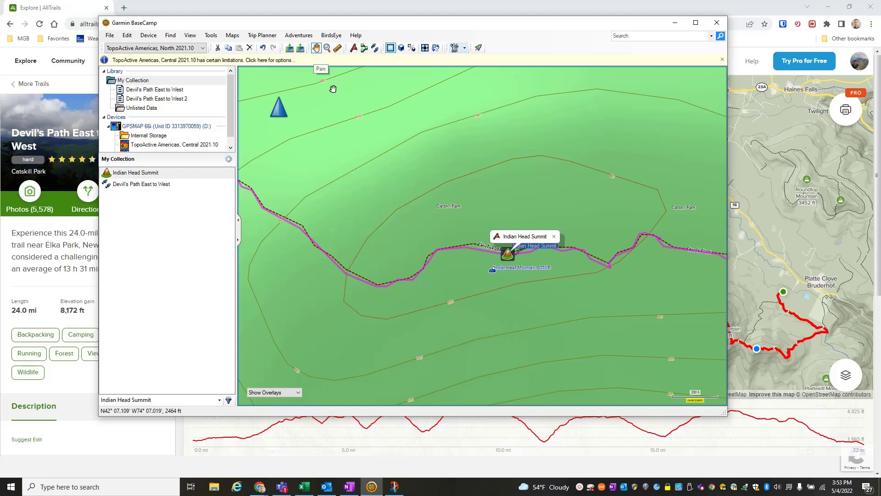
pyautogui.moveTo(353, 198)
pyautogui.mouseDown()
pyautogui.moveTo(461, 199)
pyautogui.moveTo(445, 211)
pyautogui.mouseUp()
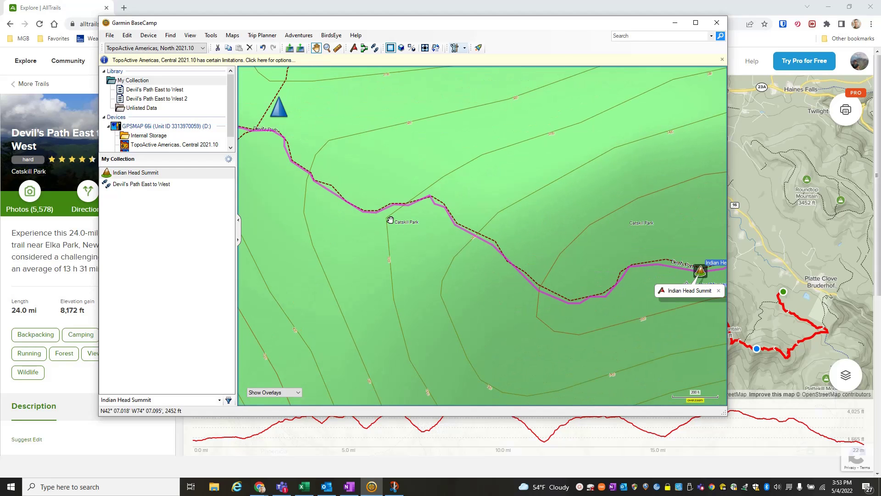
pyautogui.moveTo(377, 233); pyautogui.dragTo(397, 244)
pyautogui.scroll(-2, 397, 244)
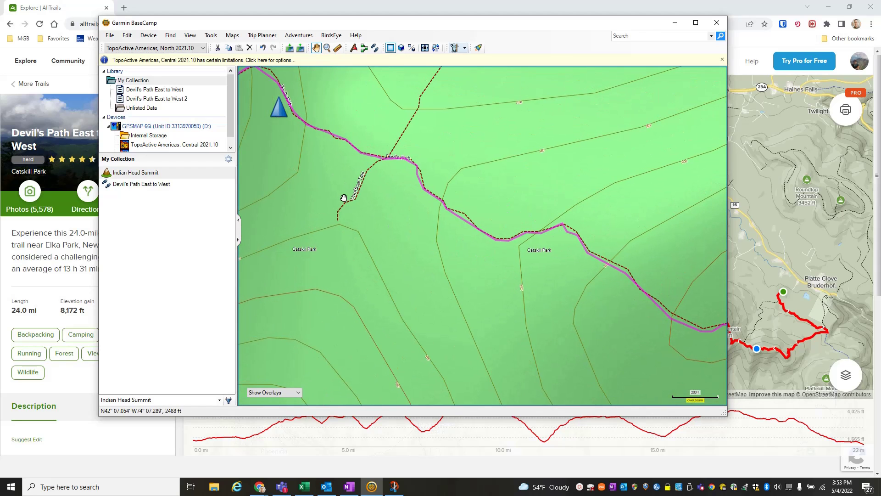
pyautogui.scroll(-1, 344, 198)
pyautogui.scroll(-1, 312, 196)
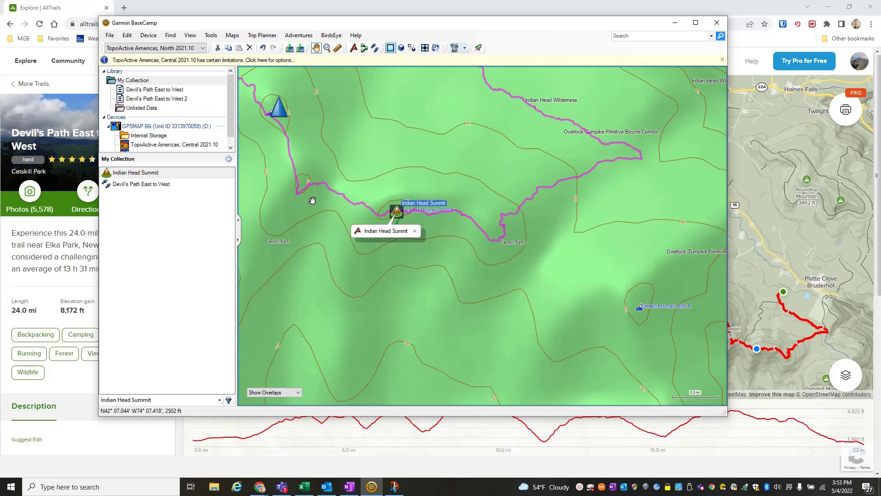
pyautogui.moveTo(311, 212); pyautogui.dragTo(488, 303)
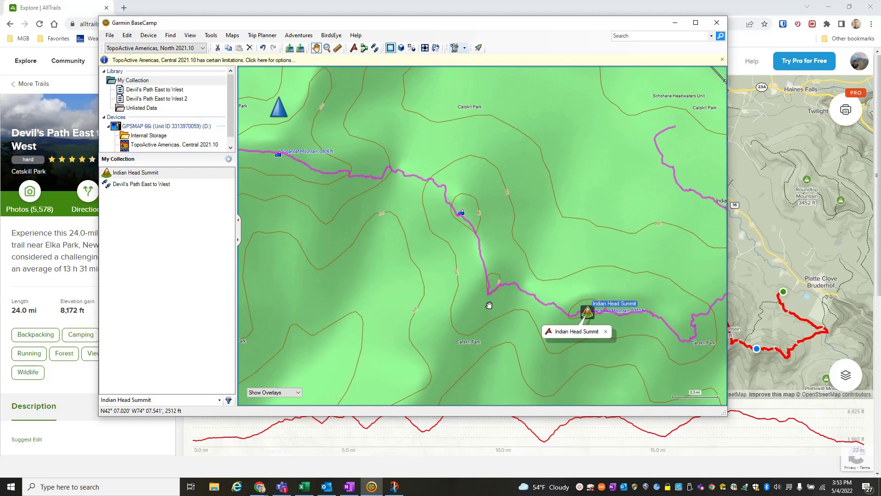
pyautogui.scroll(2, 461, 211)
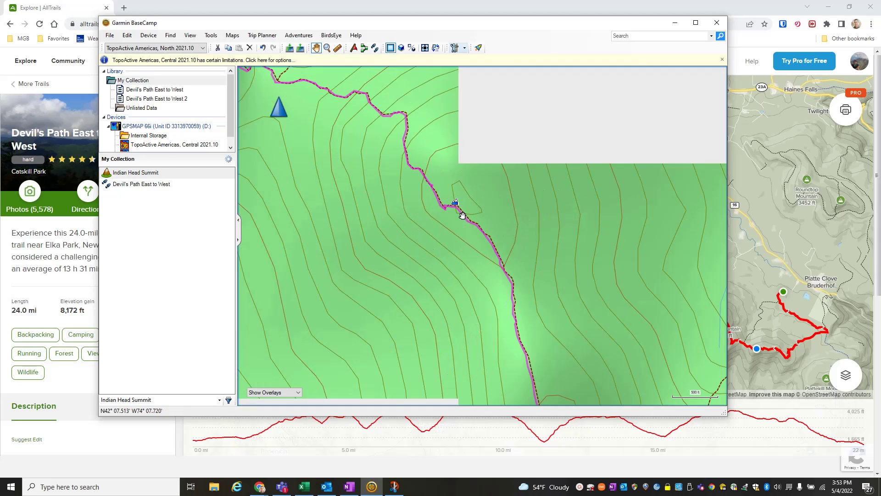
pyautogui.scroll(2, 452, 205)
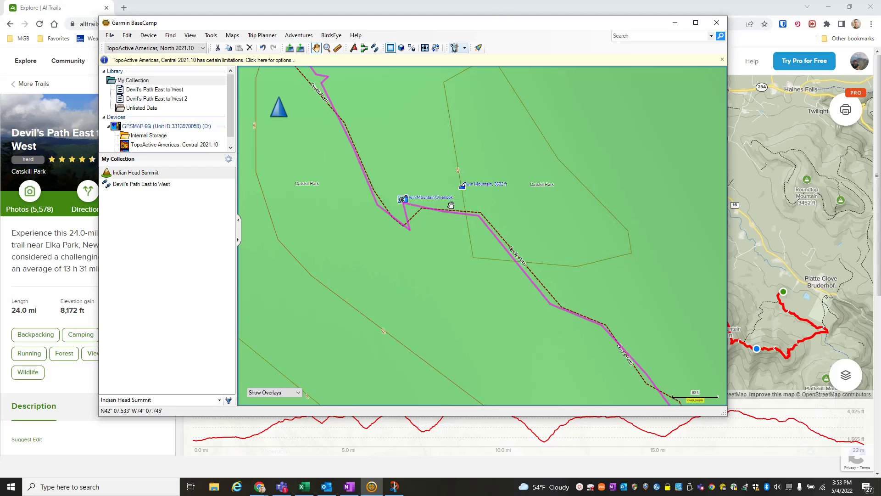
pyautogui.click(353, 48)
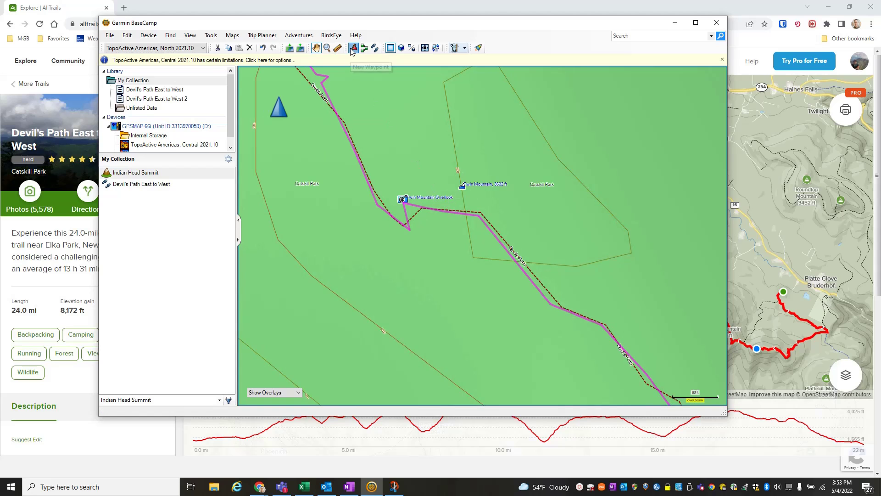
pyautogui.click(481, 213)
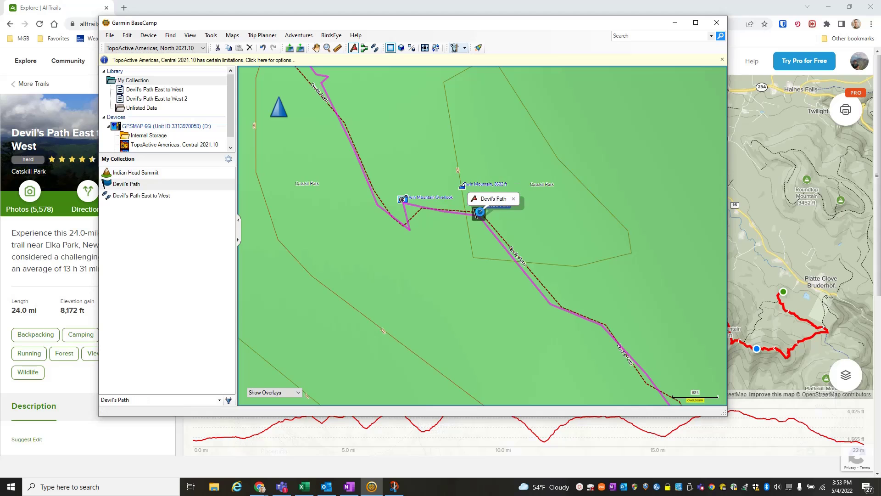
# - Rename the new waypoint Twin Mtn Summit and change its symbol to the Outdoor group's triangular mountain peak
pyautogui.click(488, 203)
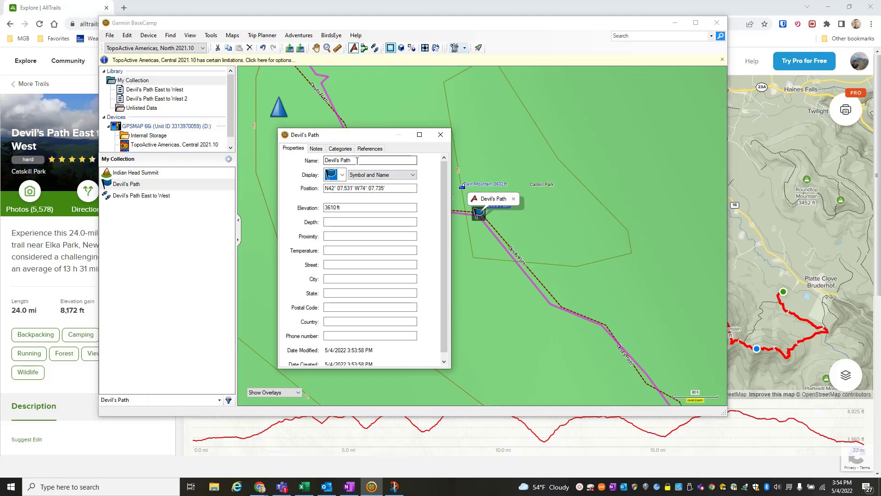
pyautogui.write('Twin Mtn Summit')
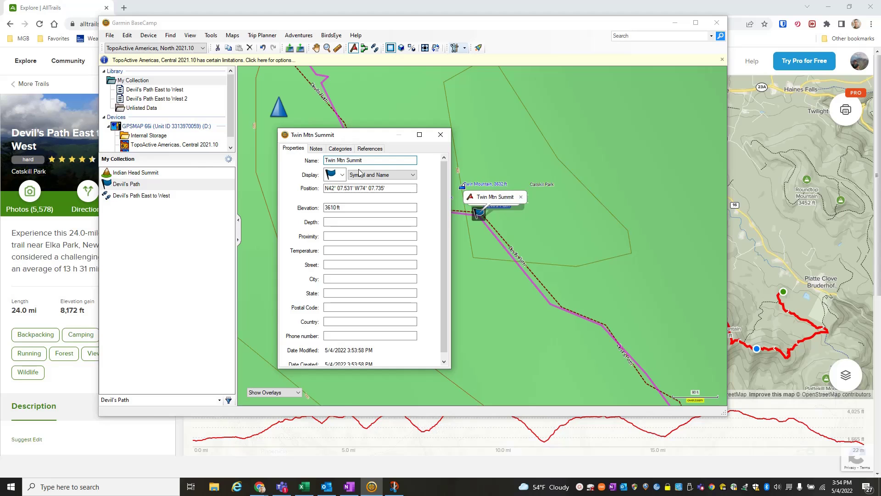
pyautogui.click(342, 175)
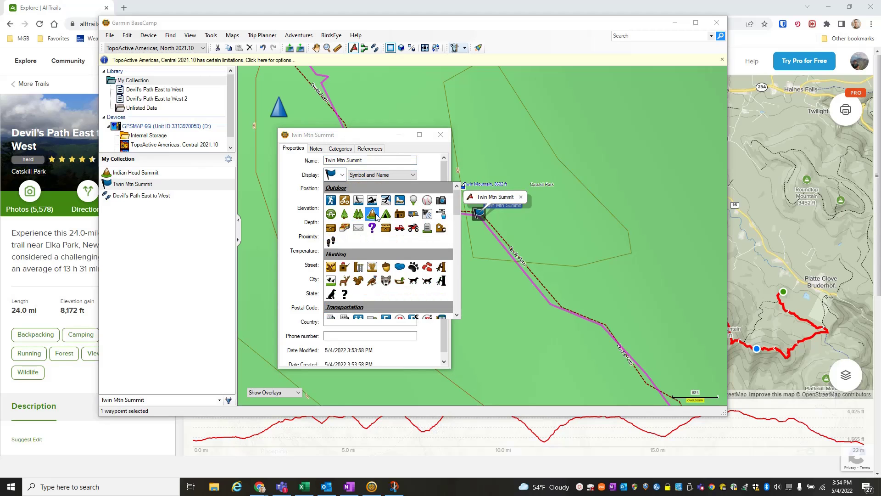
pyautogui.click(372, 214)
pyautogui.click(440, 135)
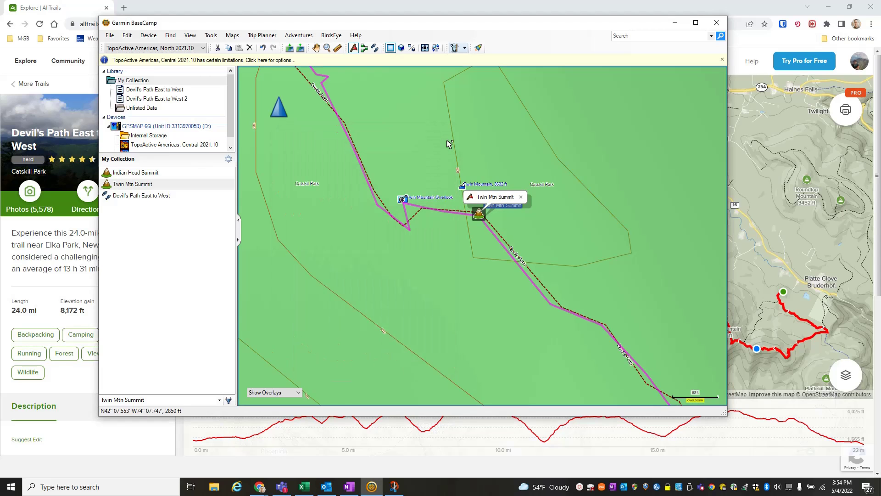
# - Examine the track from Twin Mtn Summit westward to the Notch Lake Picnic Area and back, and dismiss the waypoint's map label
pyautogui.click(316, 48)
pyautogui.scroll(-2, 424, 223)
pyautogui.scroll(-4, 425, 224)
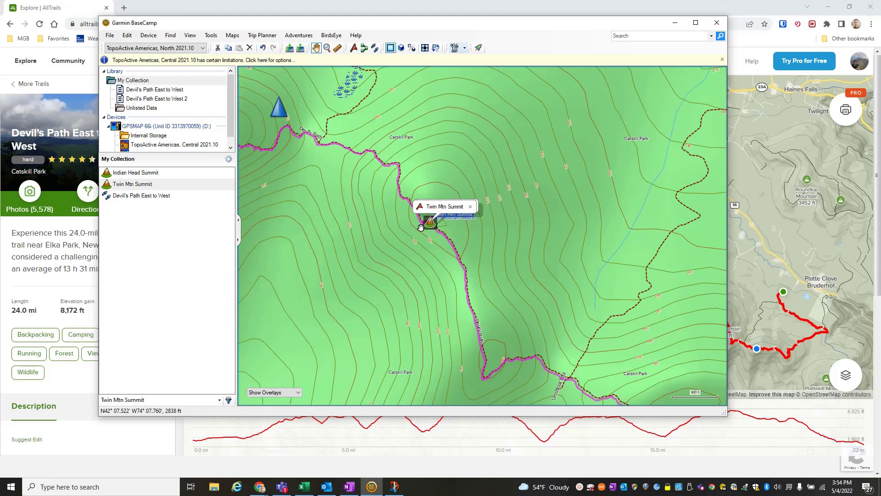
pyautogui.moveTo(395, 250); pyautogui.dragTo(505, 279)
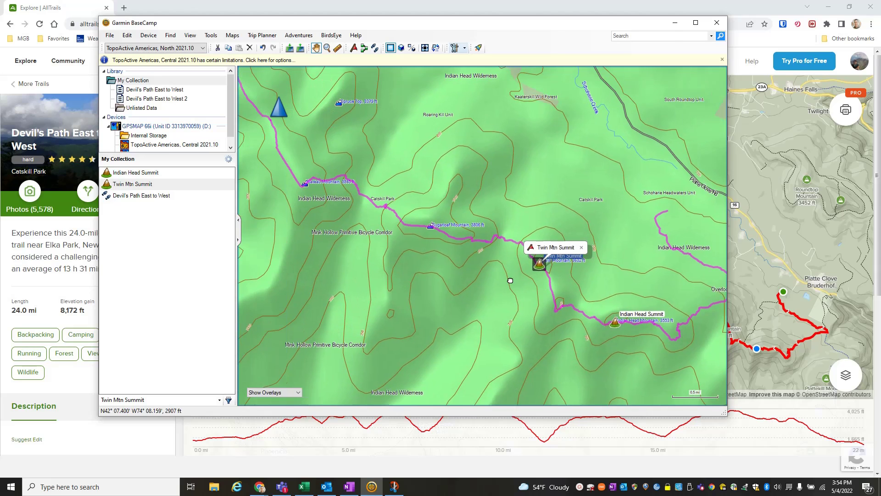
pyautogui.moveTo(303, 195); pyautogui.dragTo(429, 266)
pyautogui.scroll(2, 429, 265)
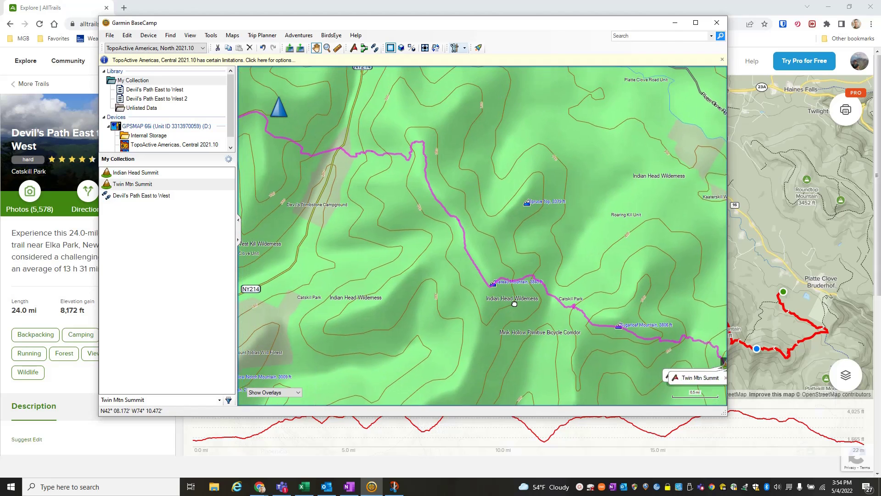
pyautogui.scroll(1, 371, 161)
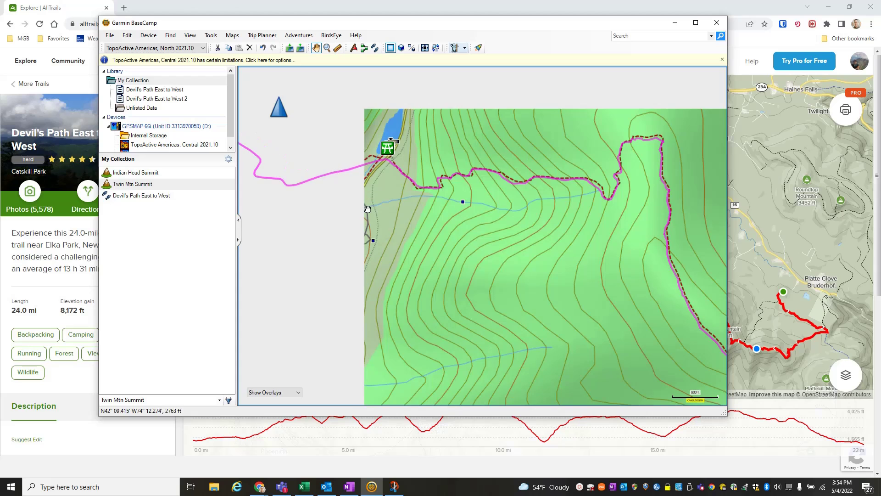
pyautogui.scroll(1, 374, 159)
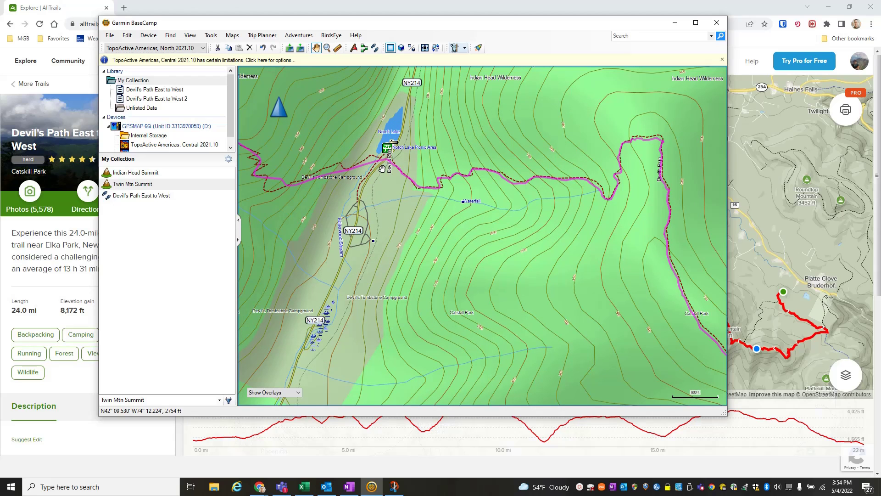
pyautogui.moveTo(381, 168)
pyautogui.scroll(-3, 382, 168)
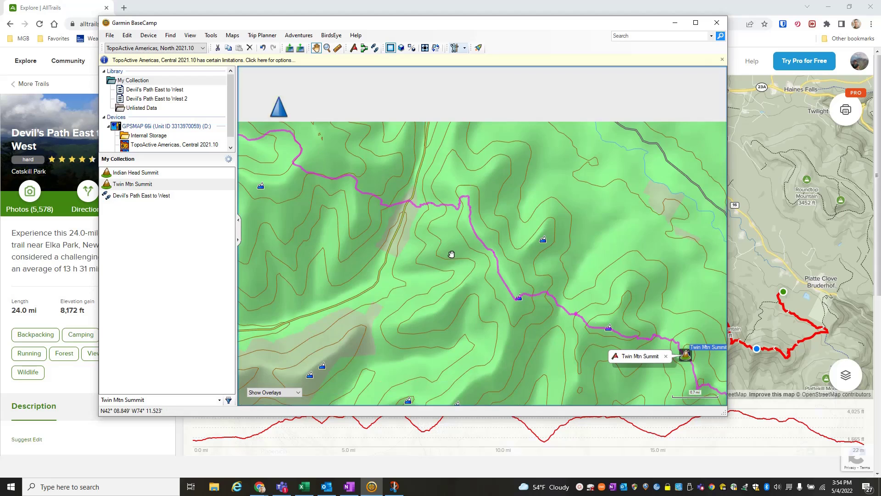
pyautogui.scroll(-1, 514, 344)
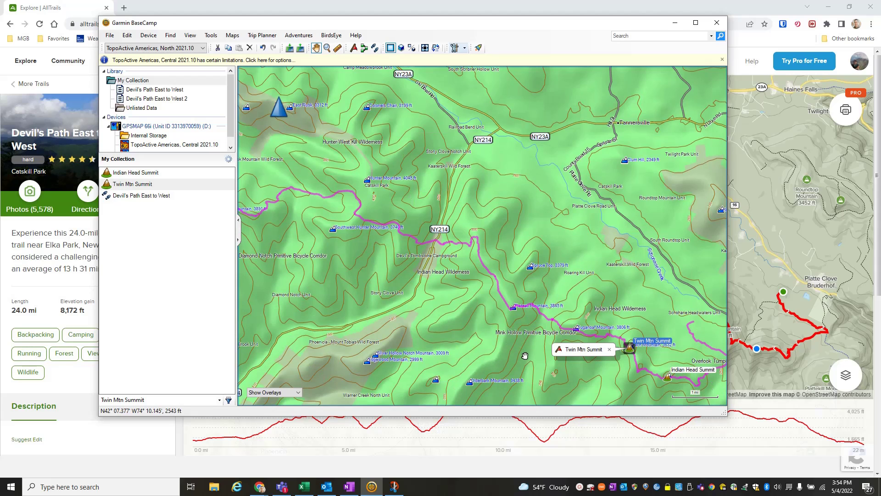
pyautogui.moveTo(513, 346); pyautogui.dragTo(395, 285)
pyautogui.scroll(4, 505, 279)
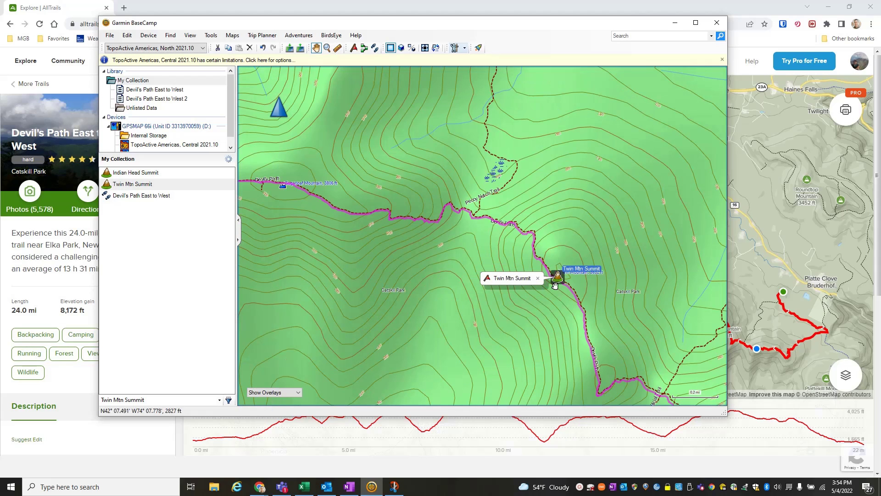
pyautogui.click(538, 278)
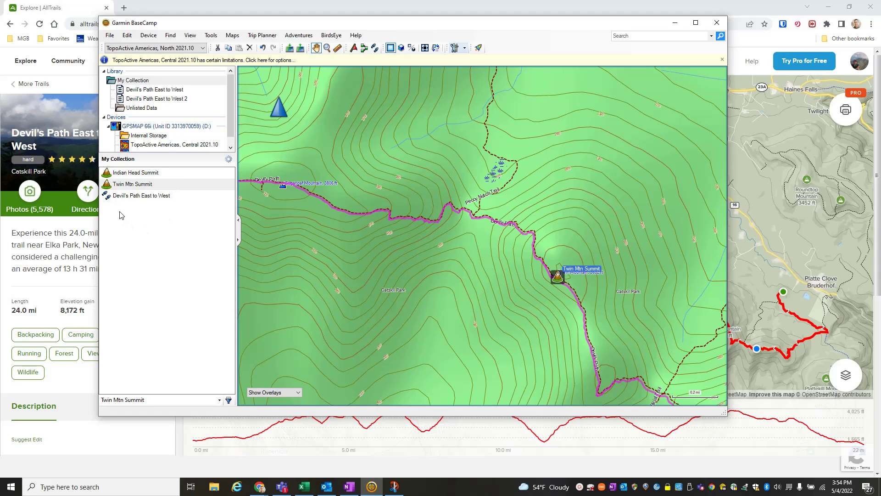
# - Send the Indian Head Summit and Twin Mtn Summit waypoints and the Devil's Path East to West track to the GPSMAP 66i's Internal Storage
pyautogui.moveTo(116, 207); pyautogui.dragTo(116, 172)
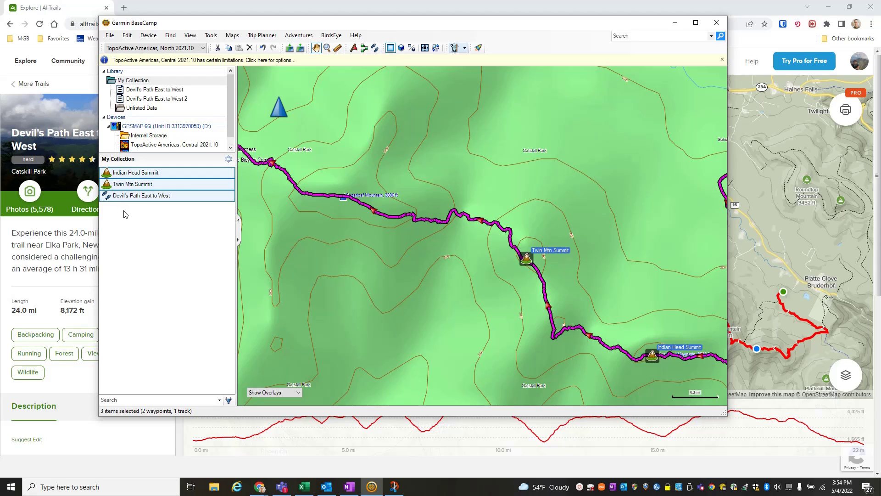
pyautogui.click(128, 217)
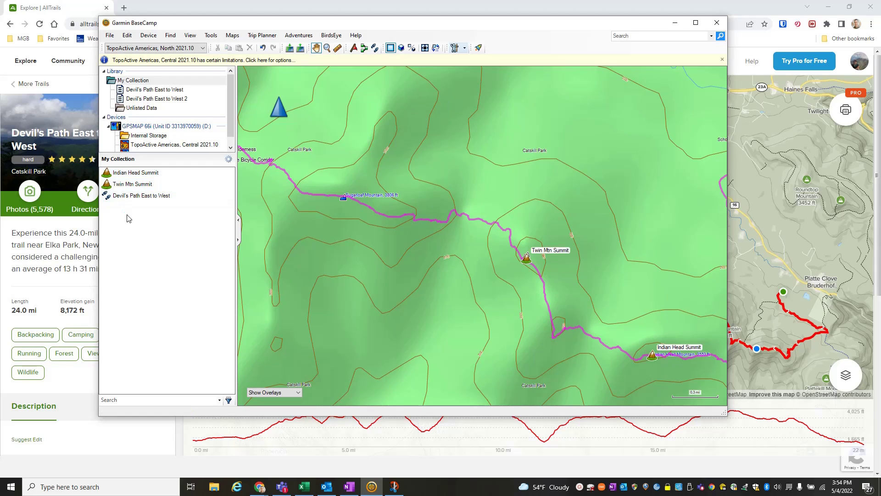
pyautogui.click(127, 173)
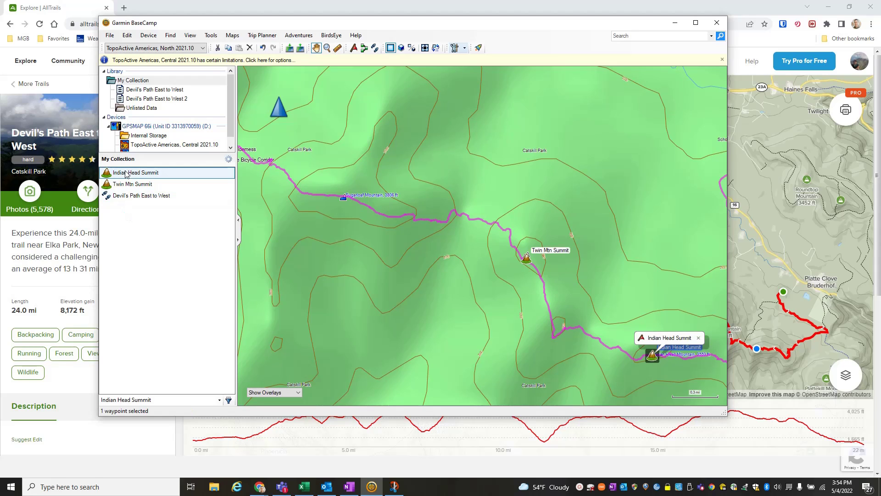
pyautogui.keyDown('shift'); pyautogui.click(131, 197); pyautogui.keyUp('shift')
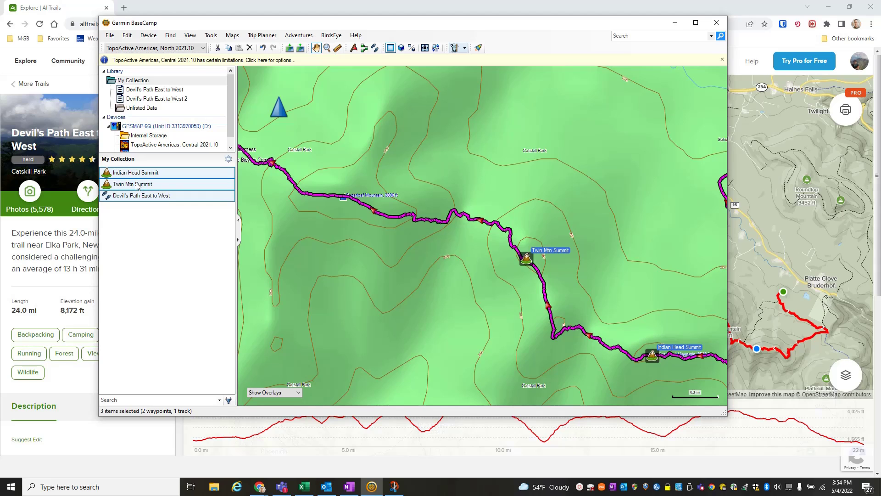
pyautogui.rightClick(137, 187)
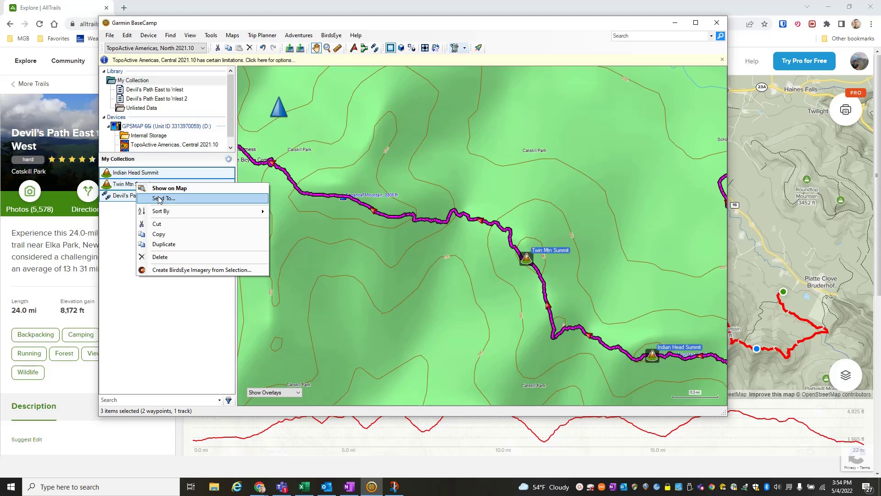
pyautogui.click(182, 198)
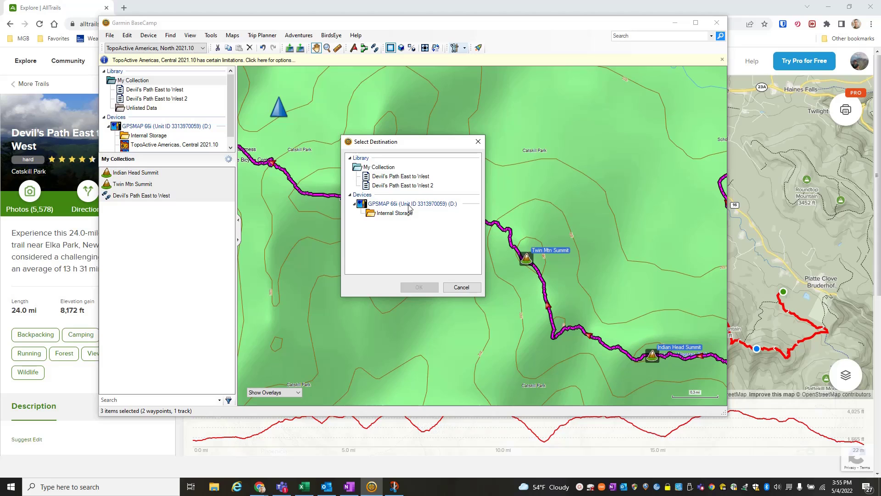
pyautogui.click(381, 216)
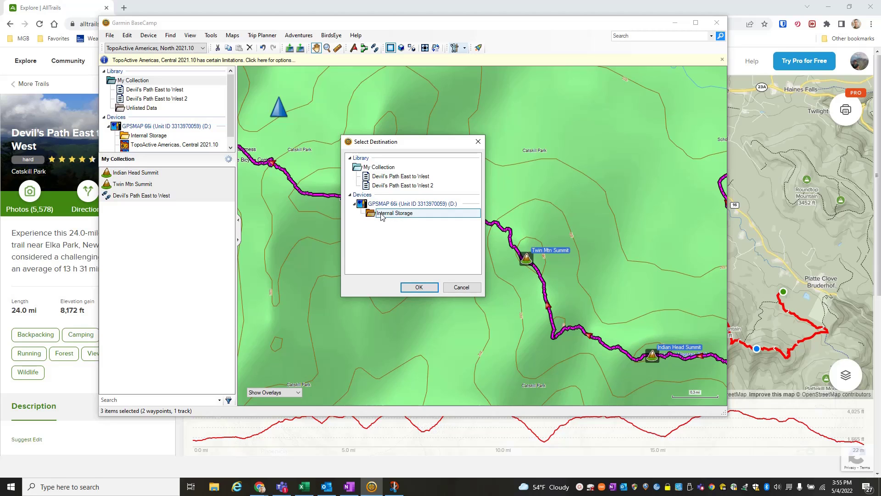
pyautogui.click(419, 287)
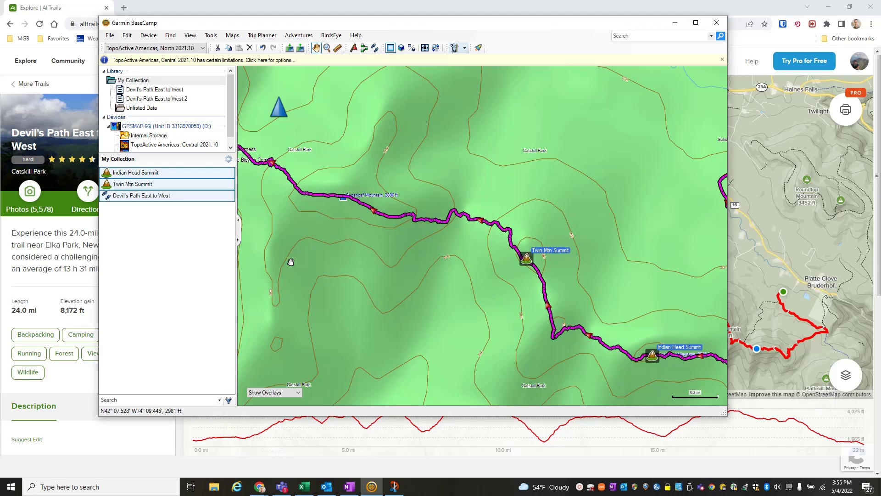